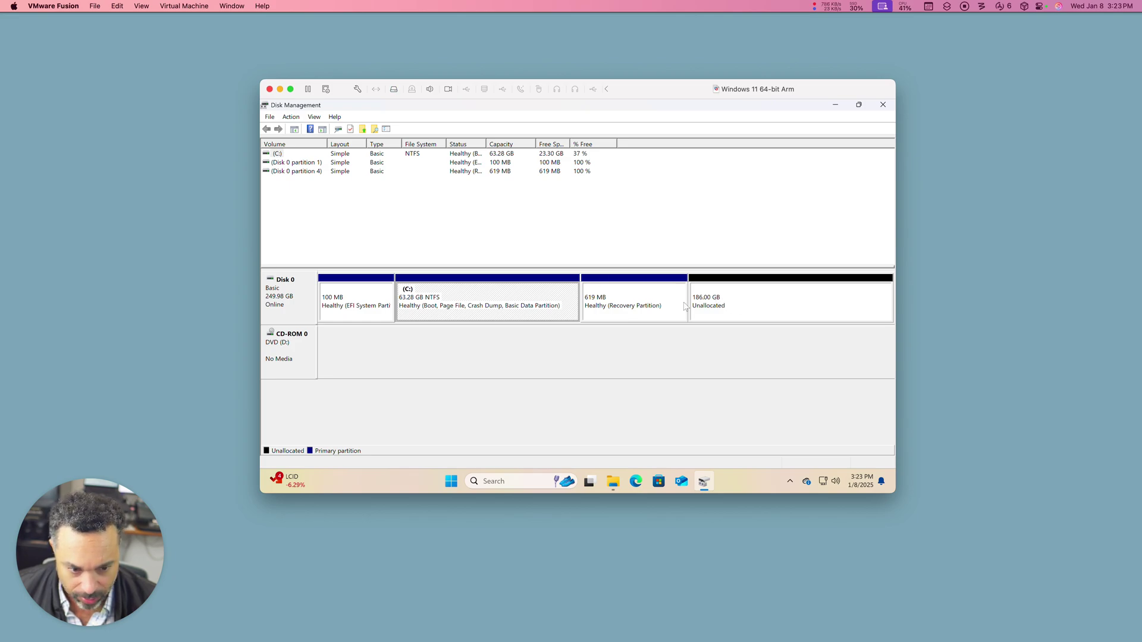
Check the virtual machine's hard disk settings for the disk size and close the settings window.
left_click(358, 89)
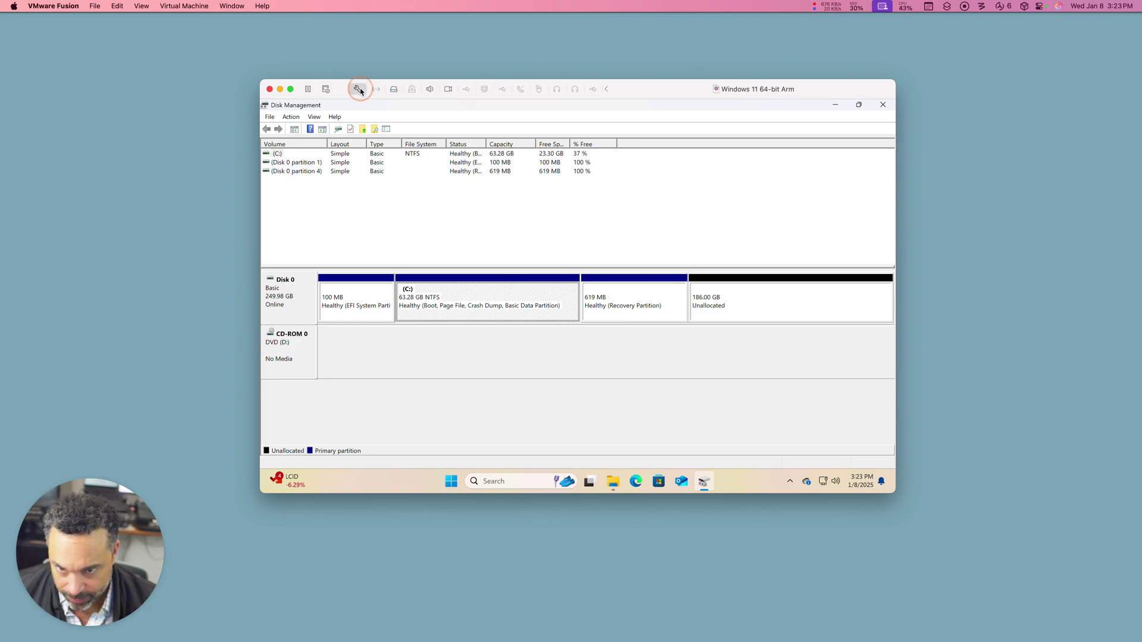
left_click(479, 151)
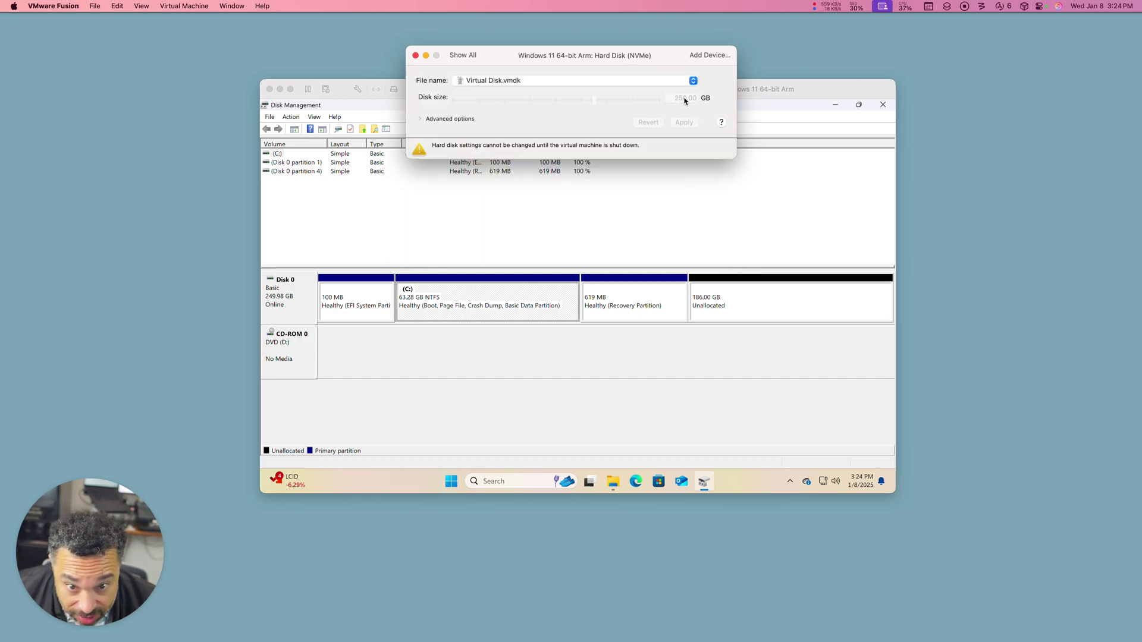
left_click(415, 55)
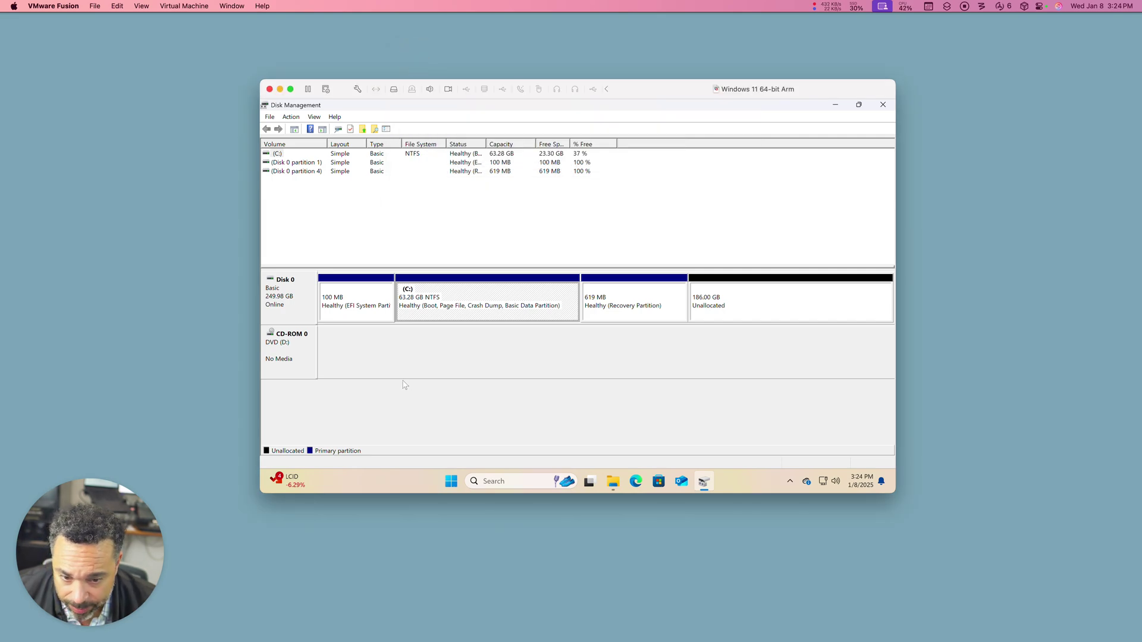
Open Disk Management through Windows search and close the additional window.
left_click(519, 482)
type("disk mana")
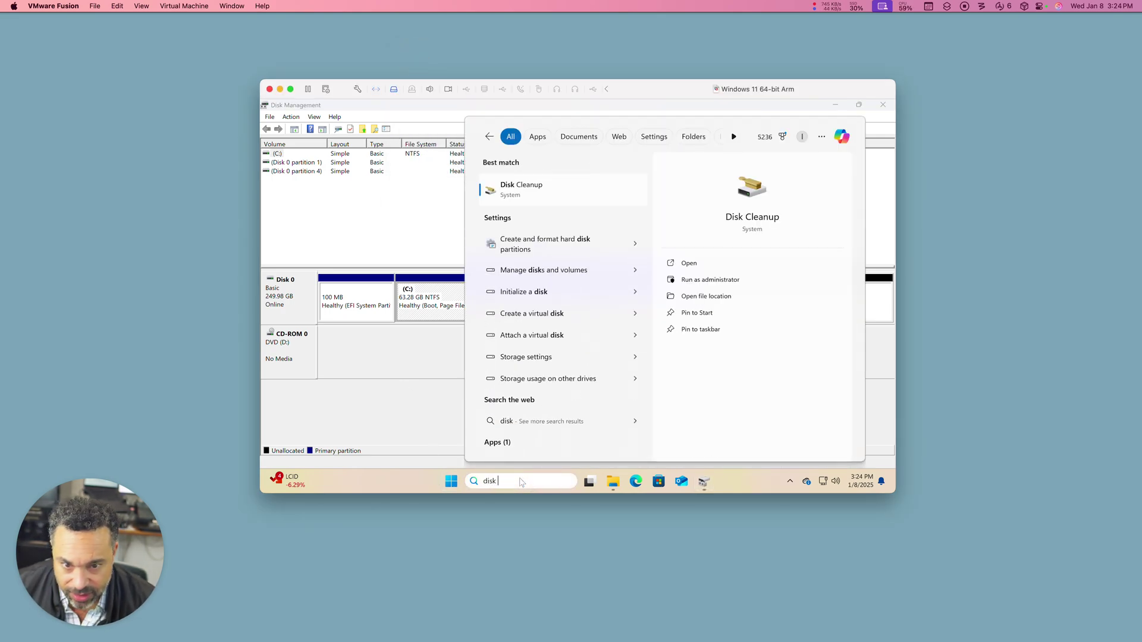
key("Return")
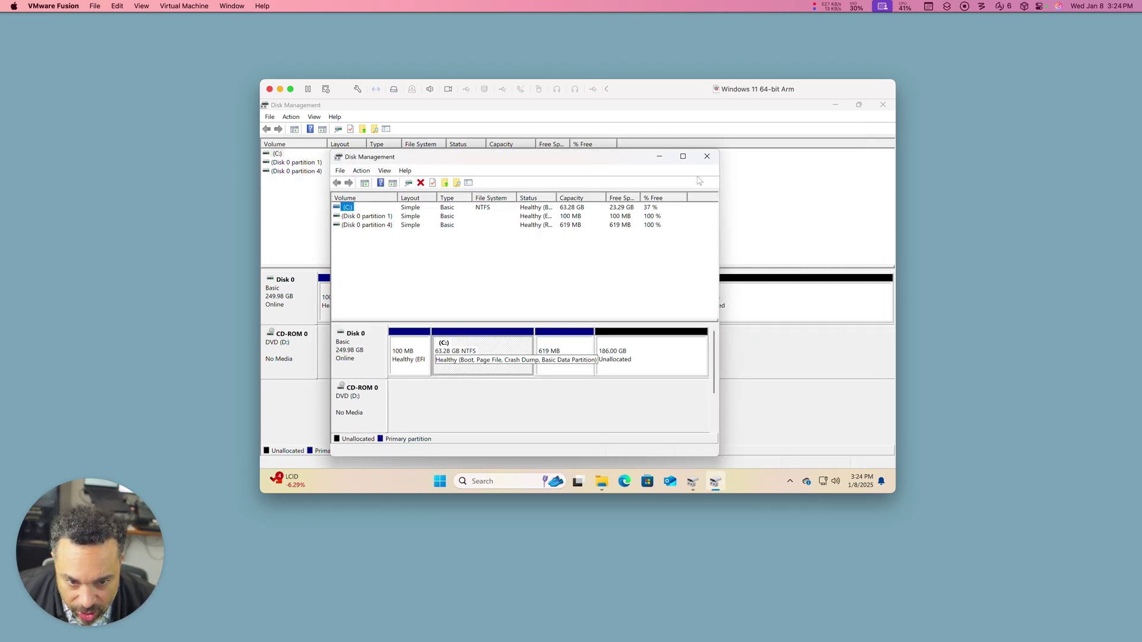
left_click(707, 157)
Check which volume operations Disk Management offers for the C: partition and for the unallocated space on Disk 0.
right_click(435, 288)
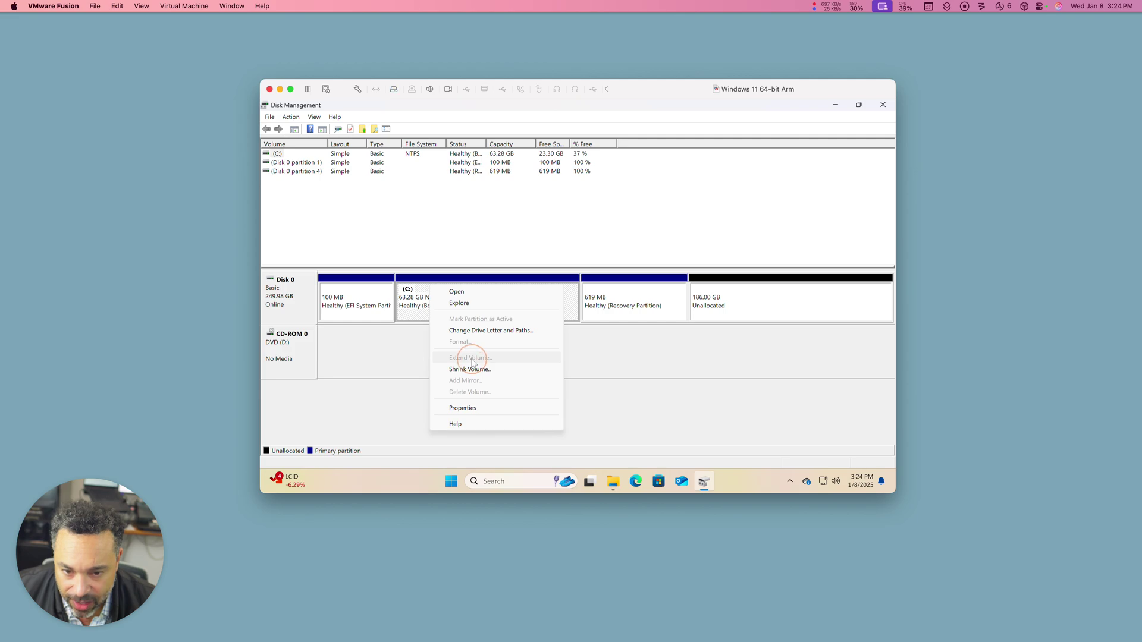
left_click(723, 301)
right_click(722, 302)
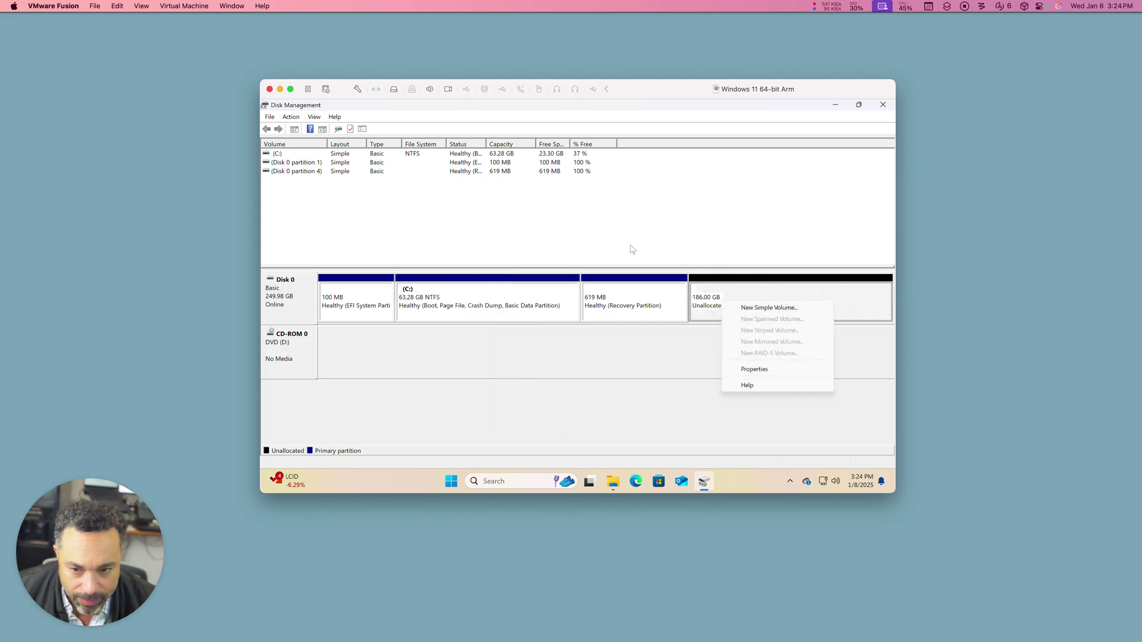
left_click(602, 215)
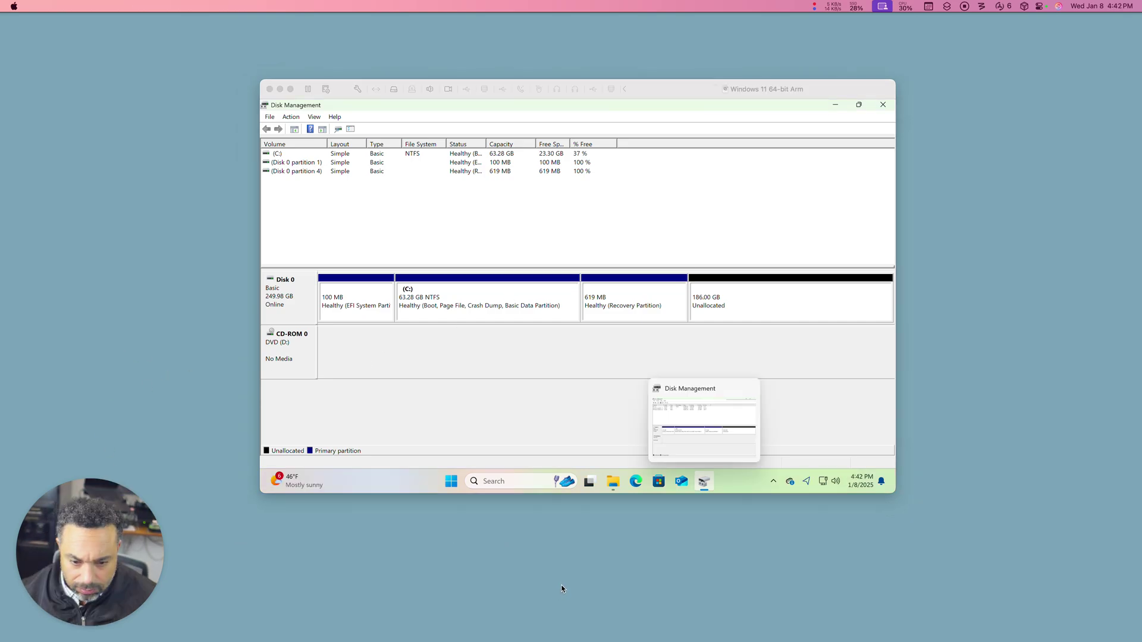
left_click(551, 354)
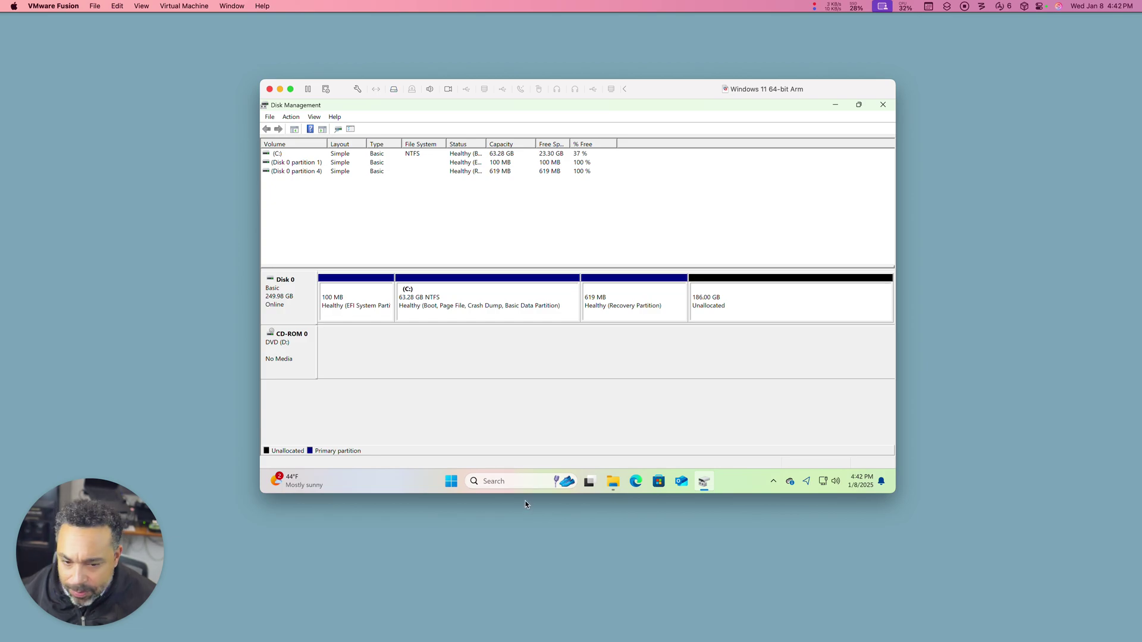
Search Windows for Command Prompt and open it.
left_click(525, 482)
type("cim")
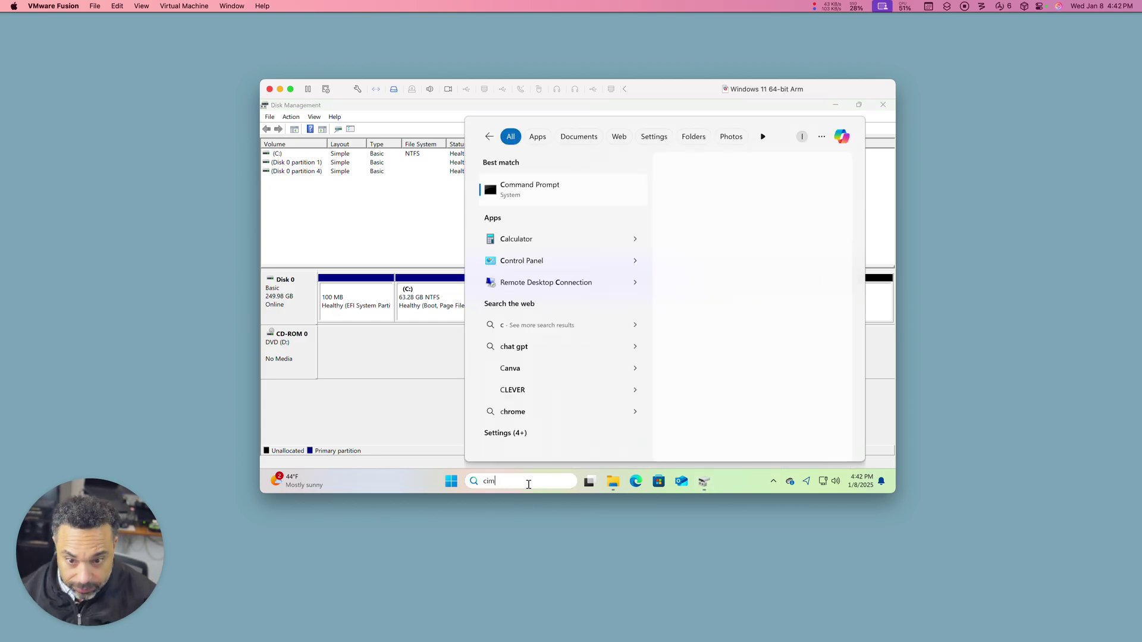
type("mand")
key("BackSpace")
key("BackSpace")
key("BackSpace")
key("BackSpace")
key("BackSpace")
key("BackSpace")
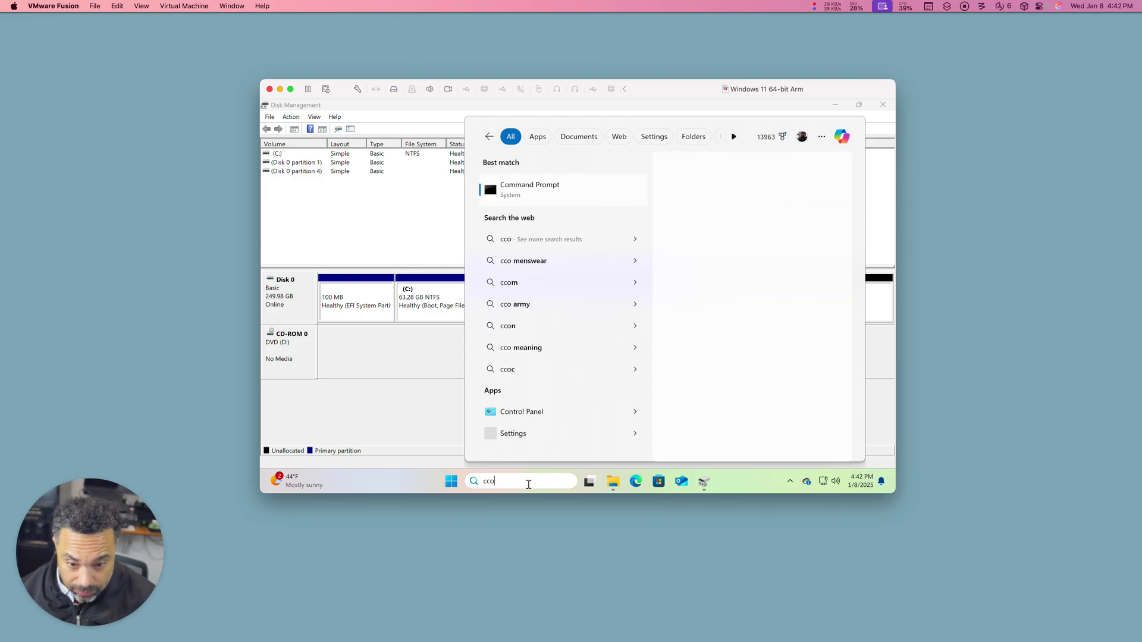
key("Return")
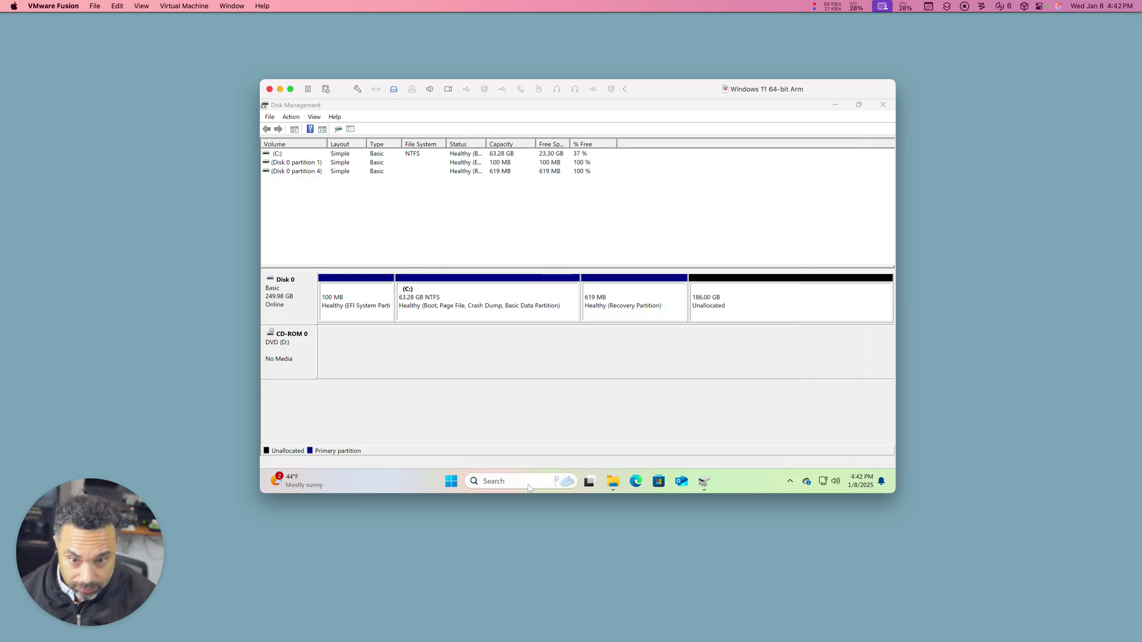
Launch diskpart from the command prompt and allow it to run.
type("diskpart")
key("Return")
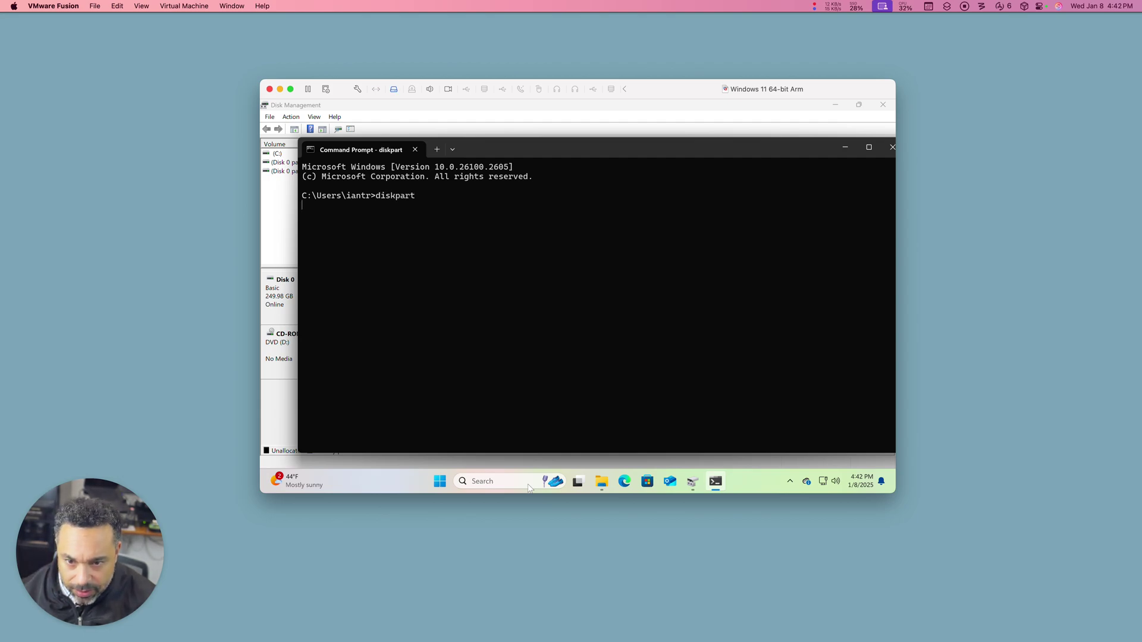
key("Left")
key("Return")
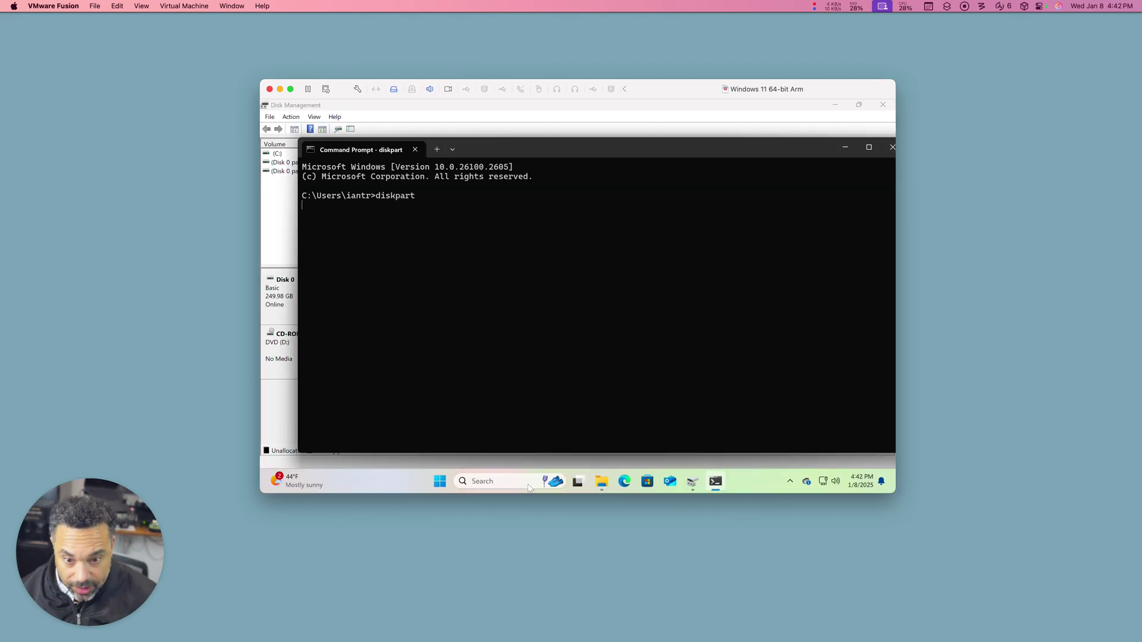
Select disk 0 from DiskPart's disk list and list its partitions.
type("list disk")
key("Return")
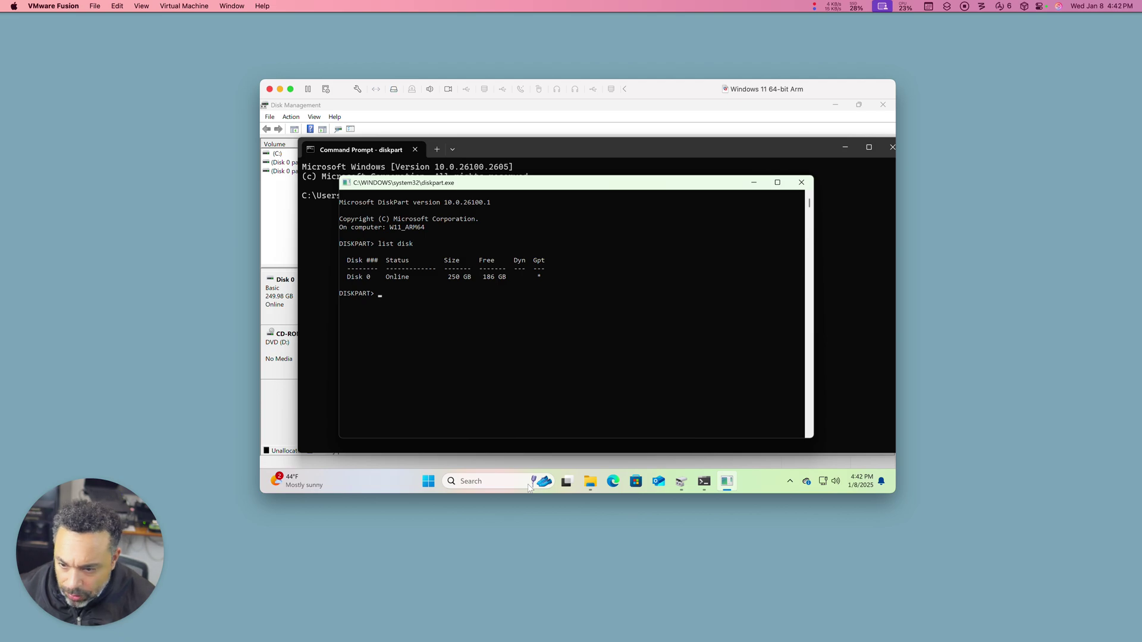
type("see")
type("ect disk 0")
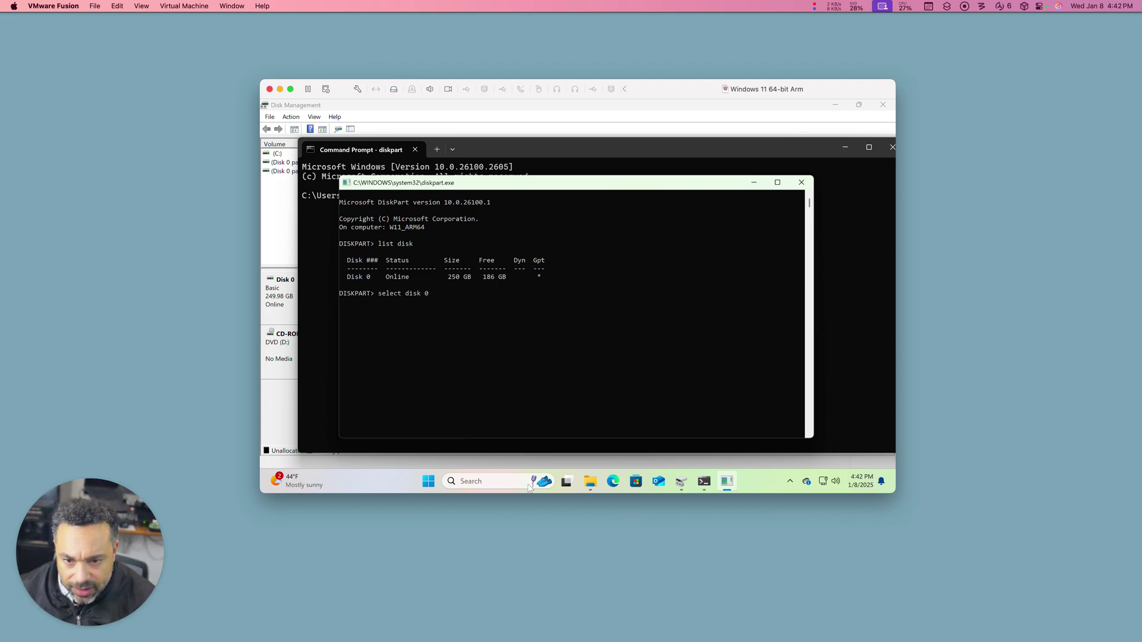
key("Return")
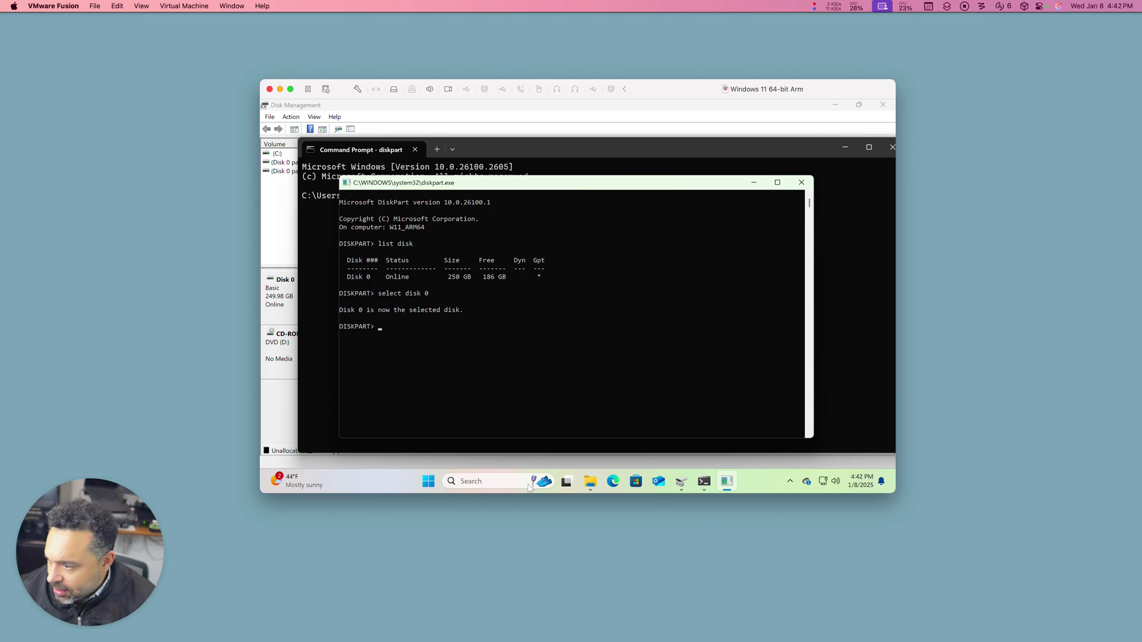
type("list partition")
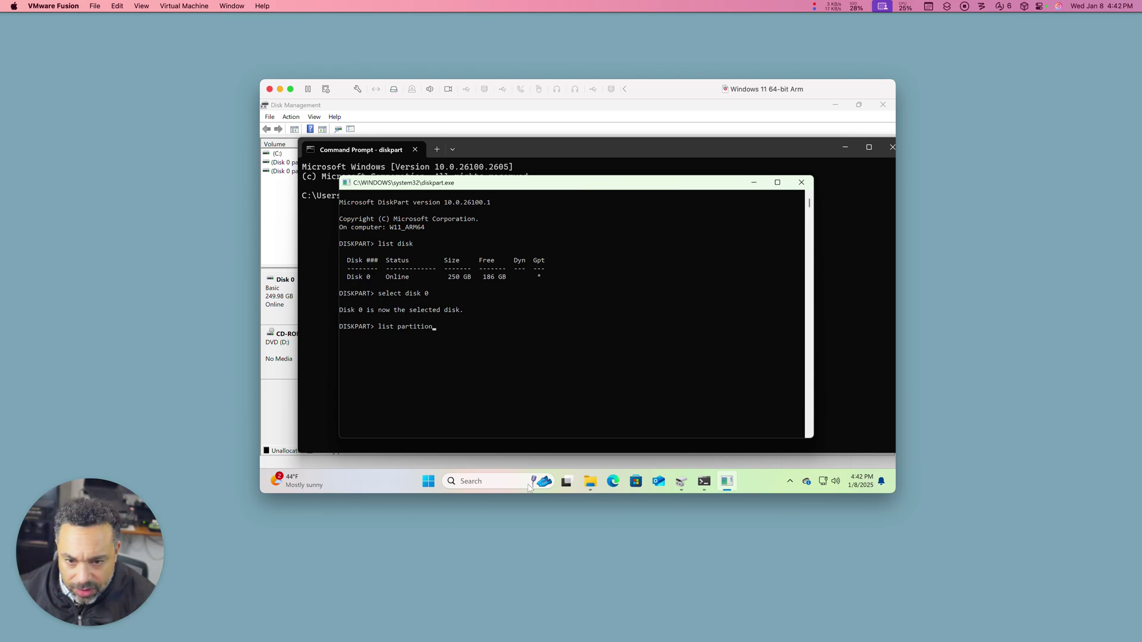
key("Return")
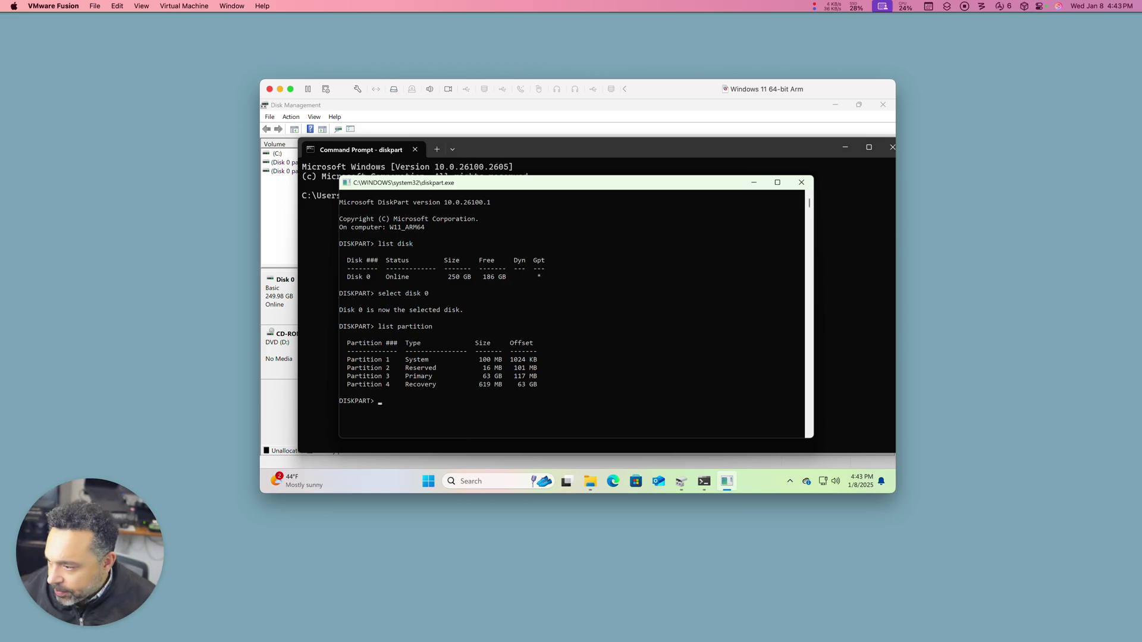
Select partition 4, the recovery partition, and delete it with the override option.
type("se")
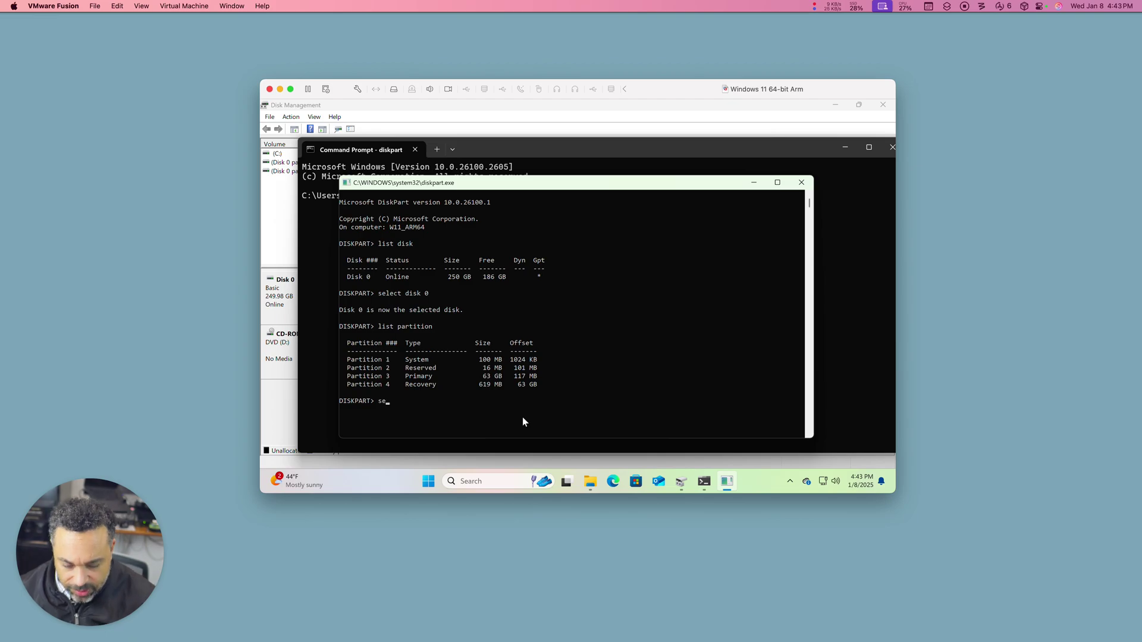
type("lect partition 3")
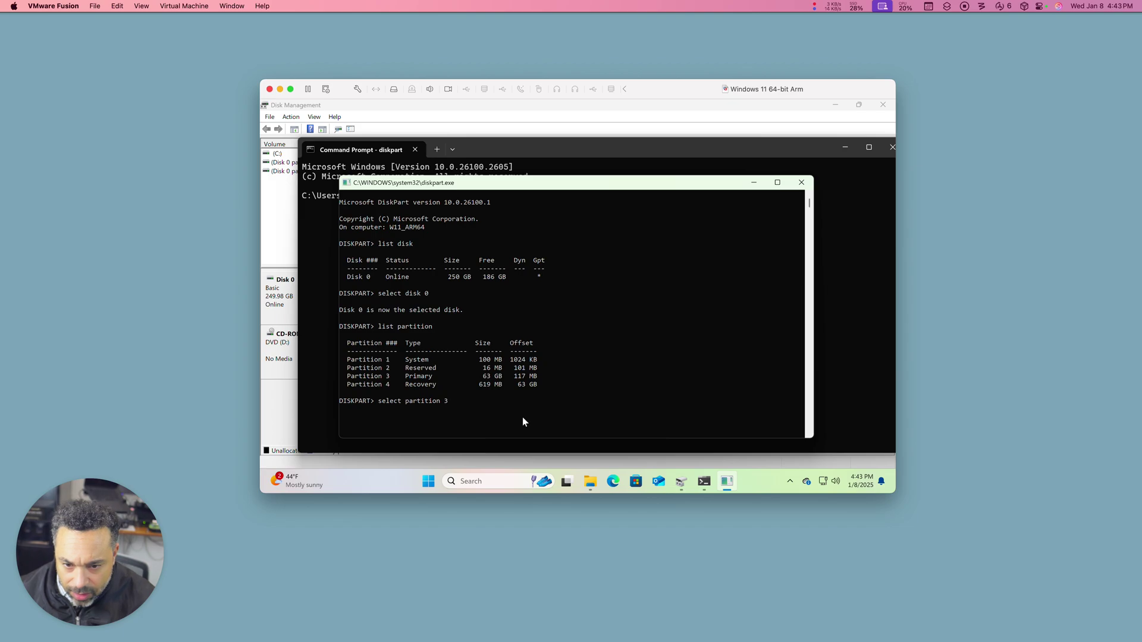
key("BackSpace")
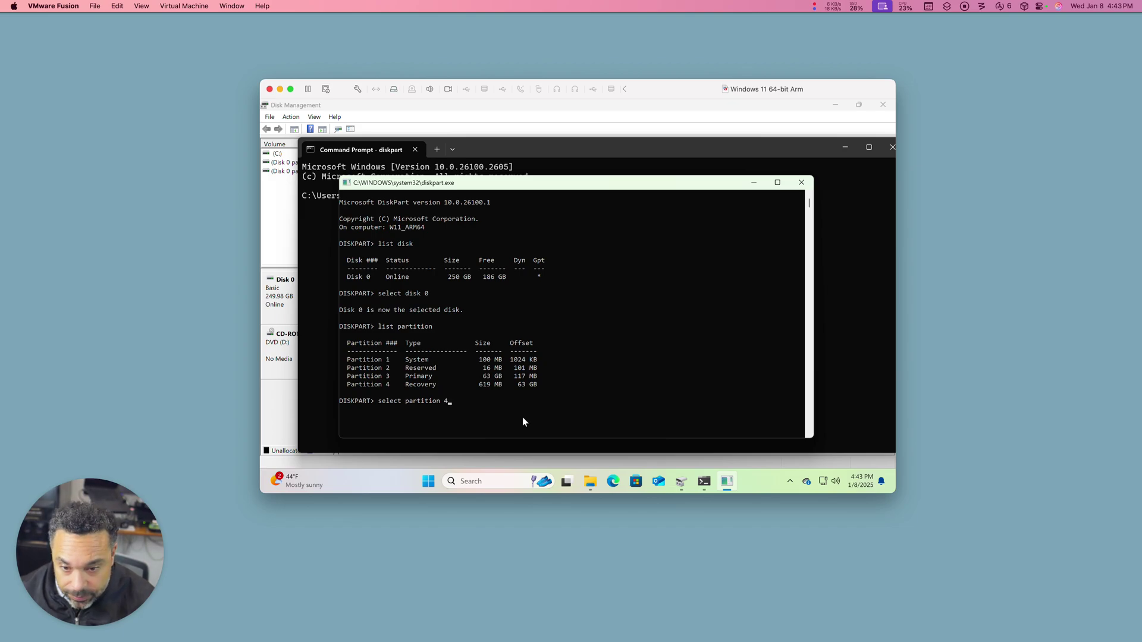
key("Return")
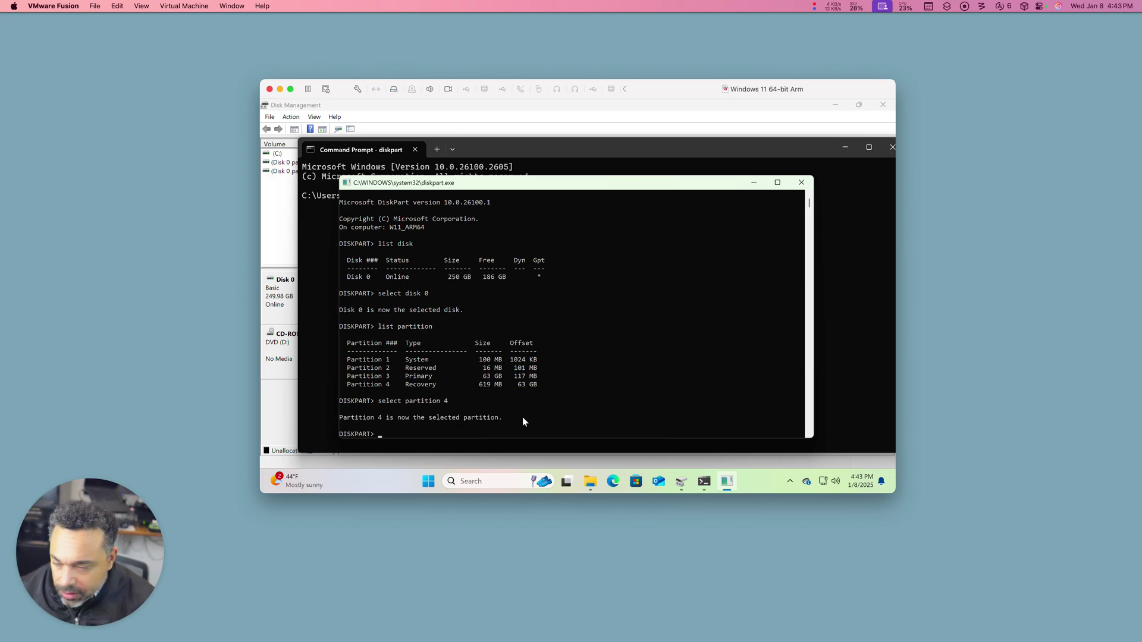
type("delete")
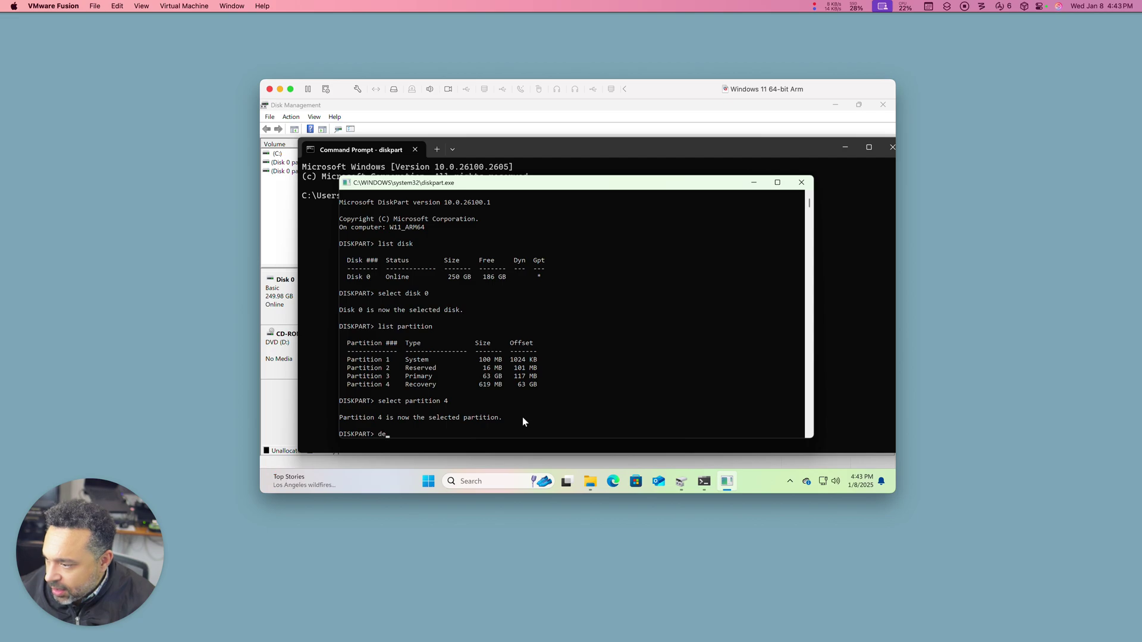
type(" partit")
key("BackSpace")
key("BackSpace")
type("tit")
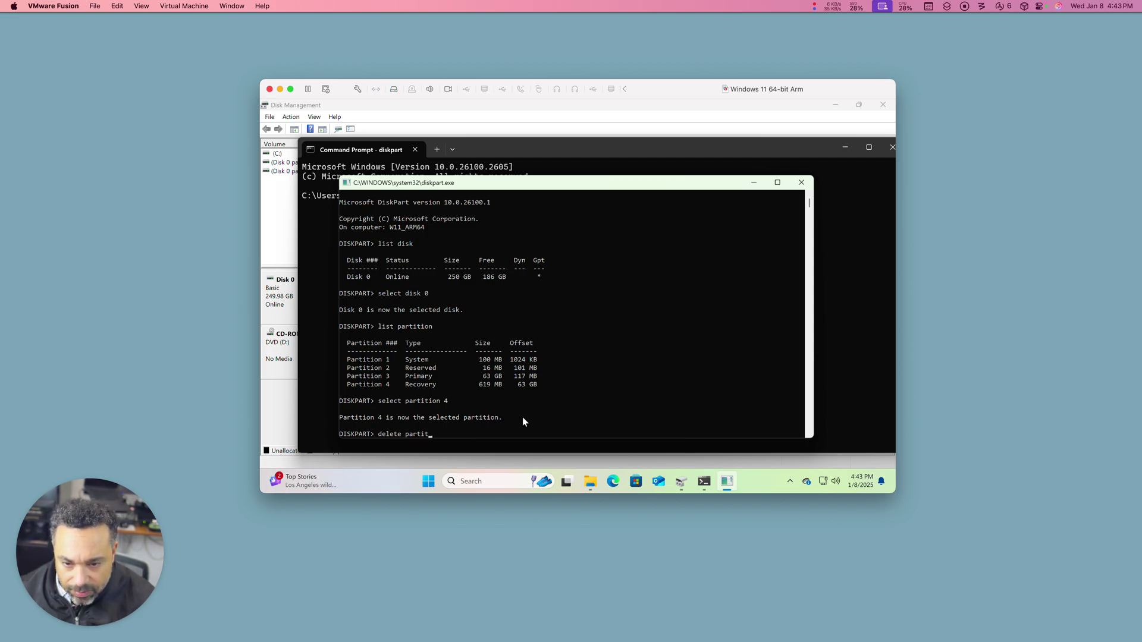
type("ion override")
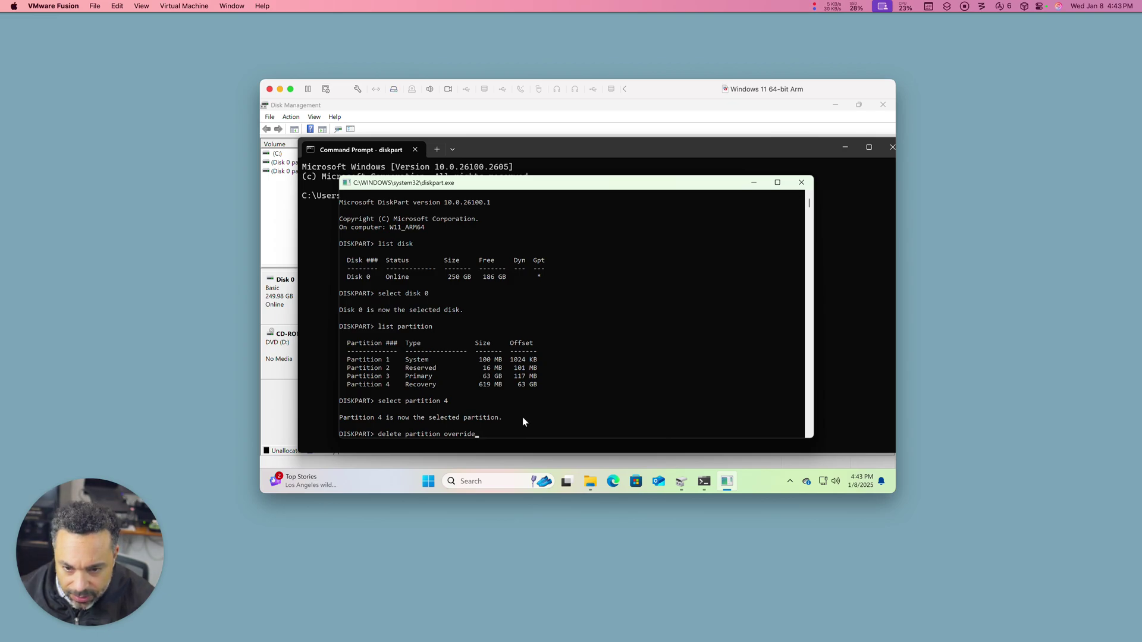
key("Return")
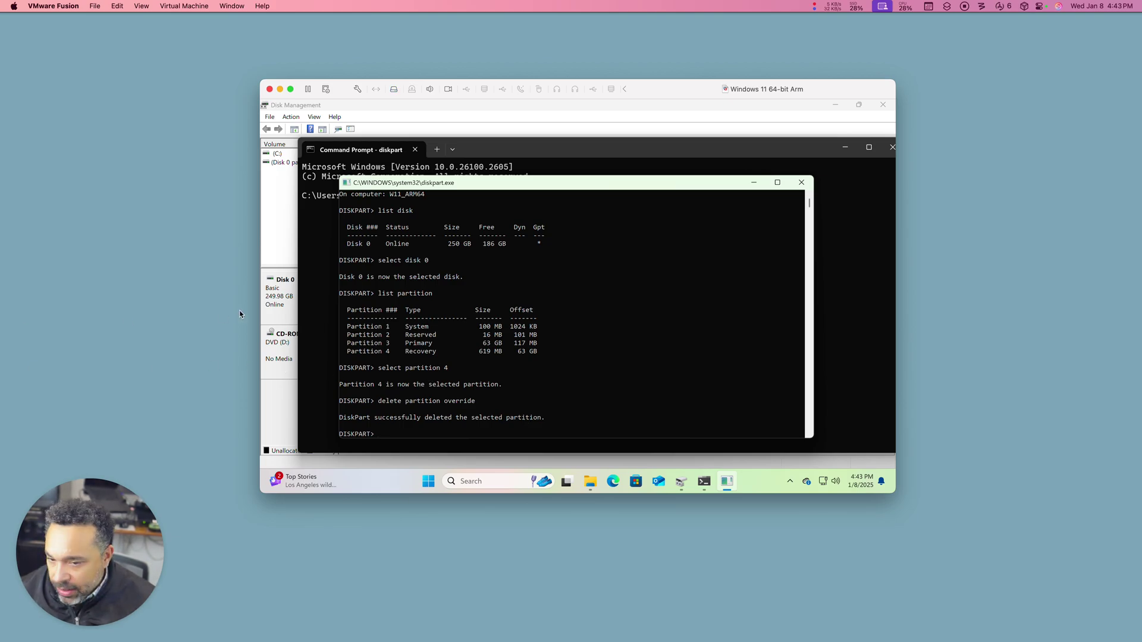
In Disk Management, extend the C: volume by the full 191083 MB available on Disk 0, using the Extend Volume Wizard.
left_click(288, 400)
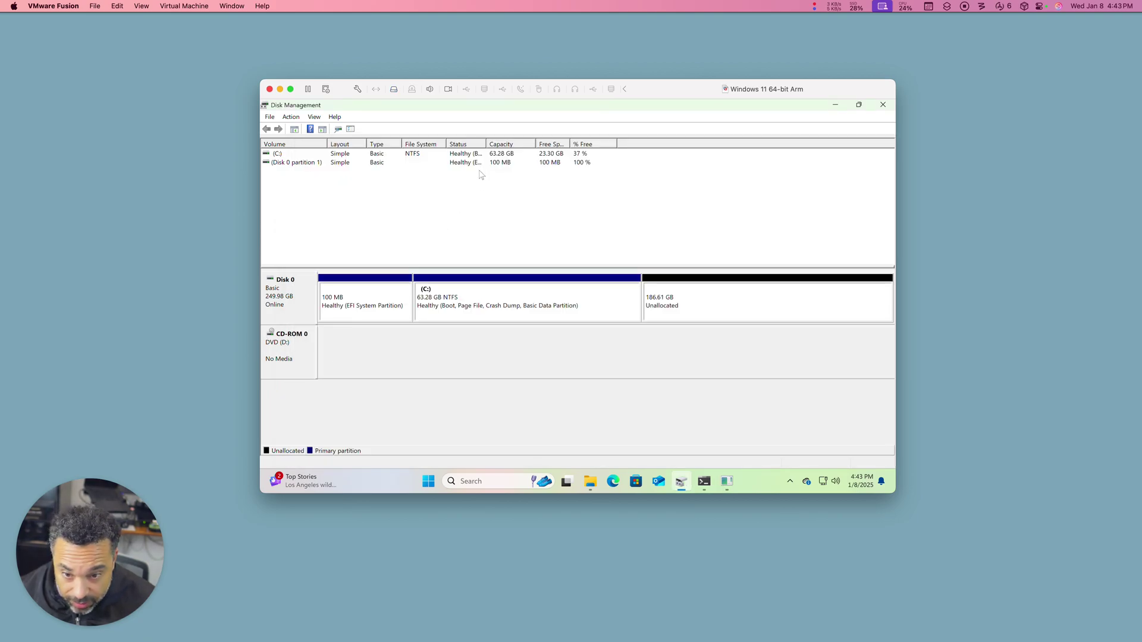
left_click(469, 287)
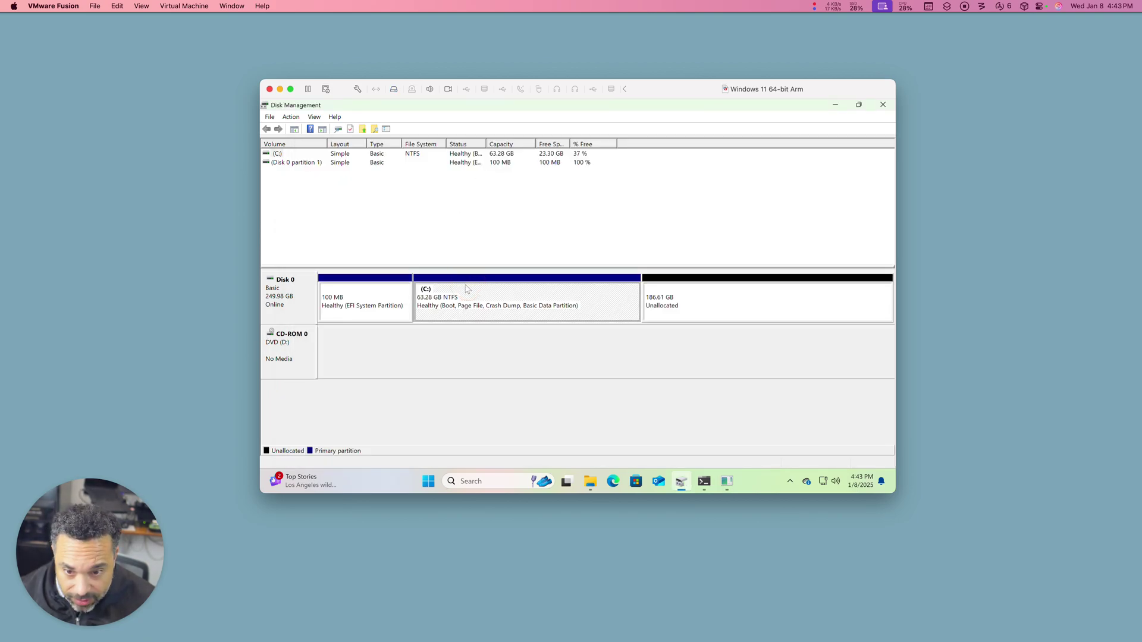
right_click(467, 289)
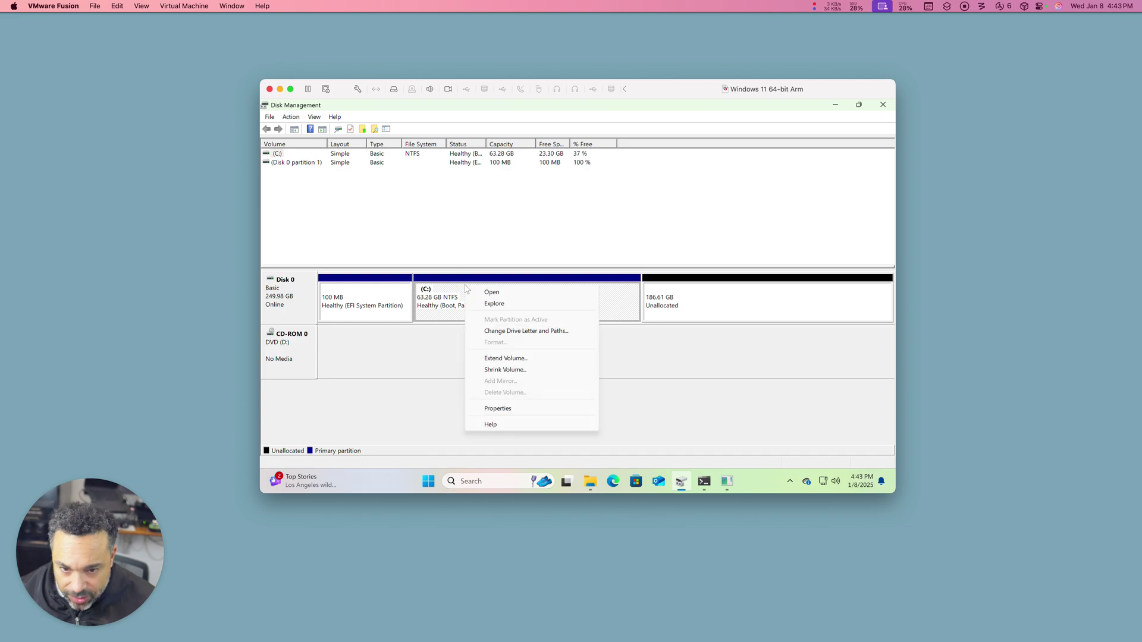
left_click(505, 358)
left_click(476, 350)
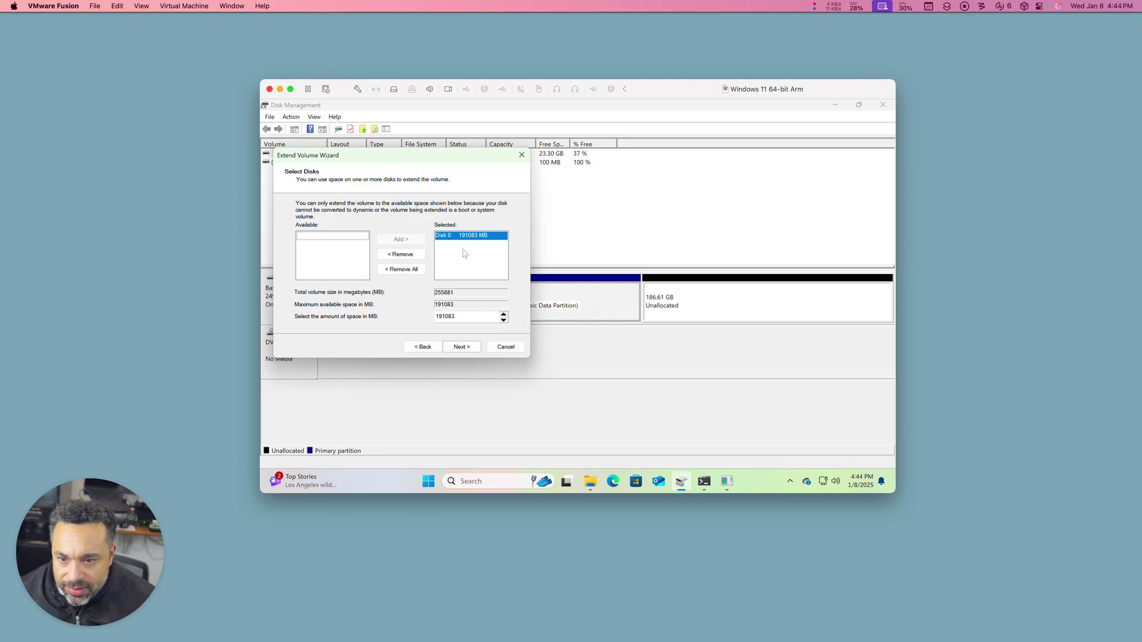
left_click(462, 350)
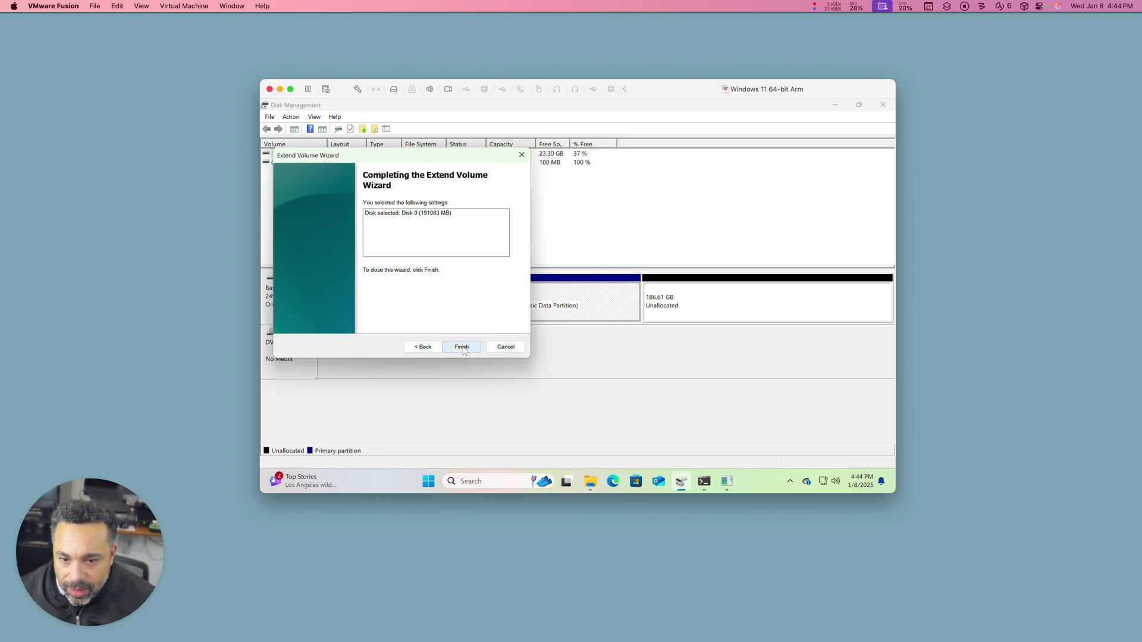
left_click(462, 347)
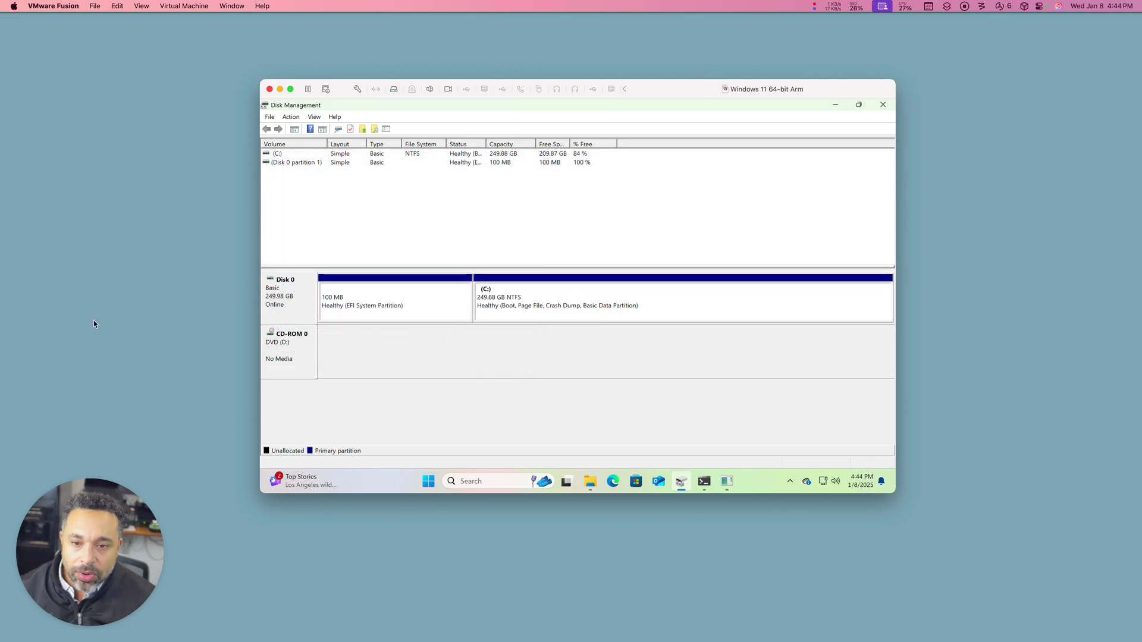
Open This PC in File Explorer and refresh it to check the capacity of the C: drive.
left_click(590, 487)
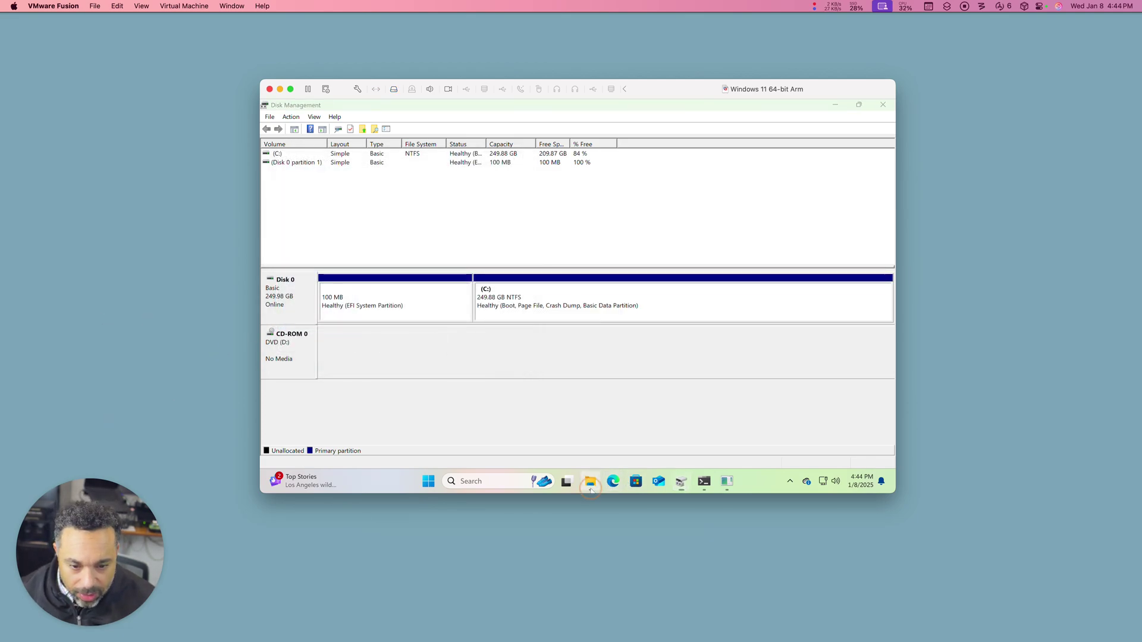
right_click(537, 278)
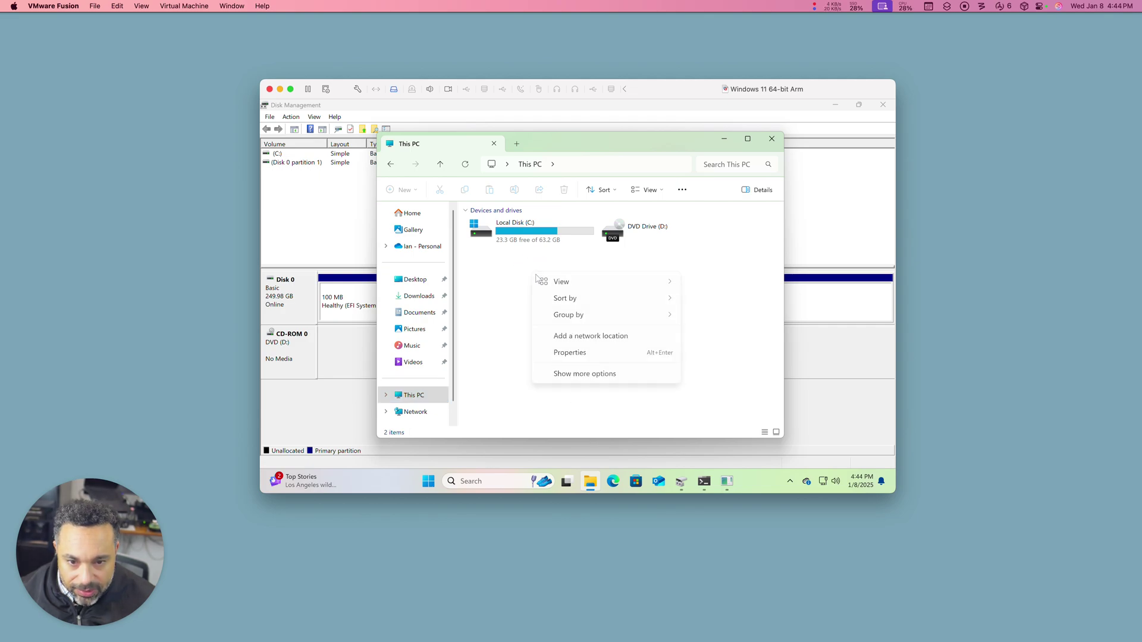
left_click(518, 321)
left_click(464, 165)
left_click(506, 285)
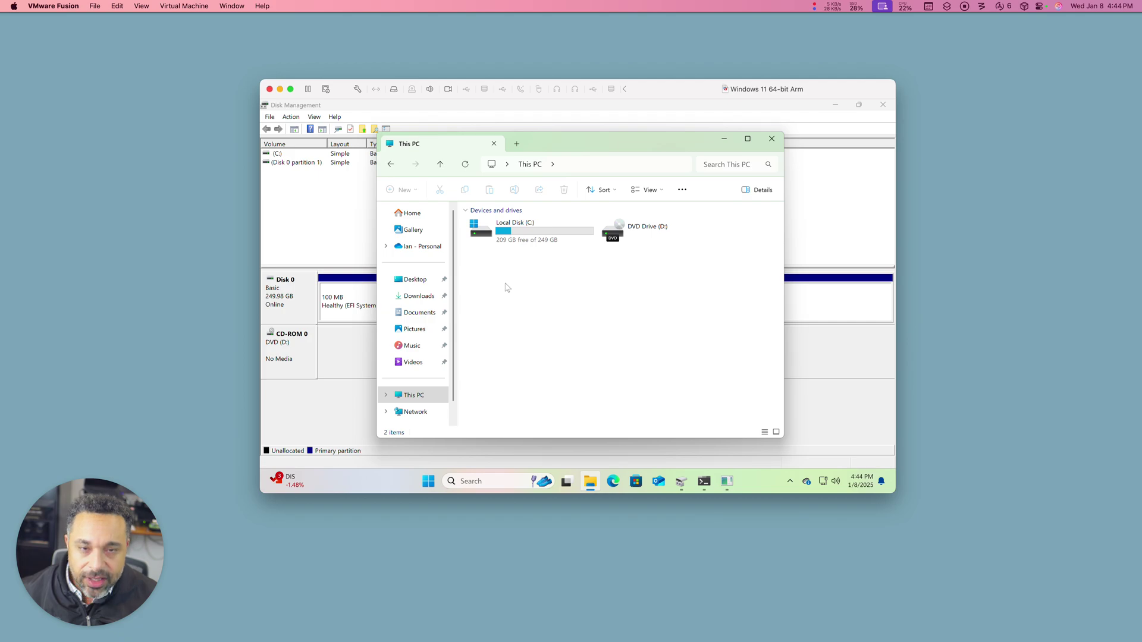
left_click(562, 586)
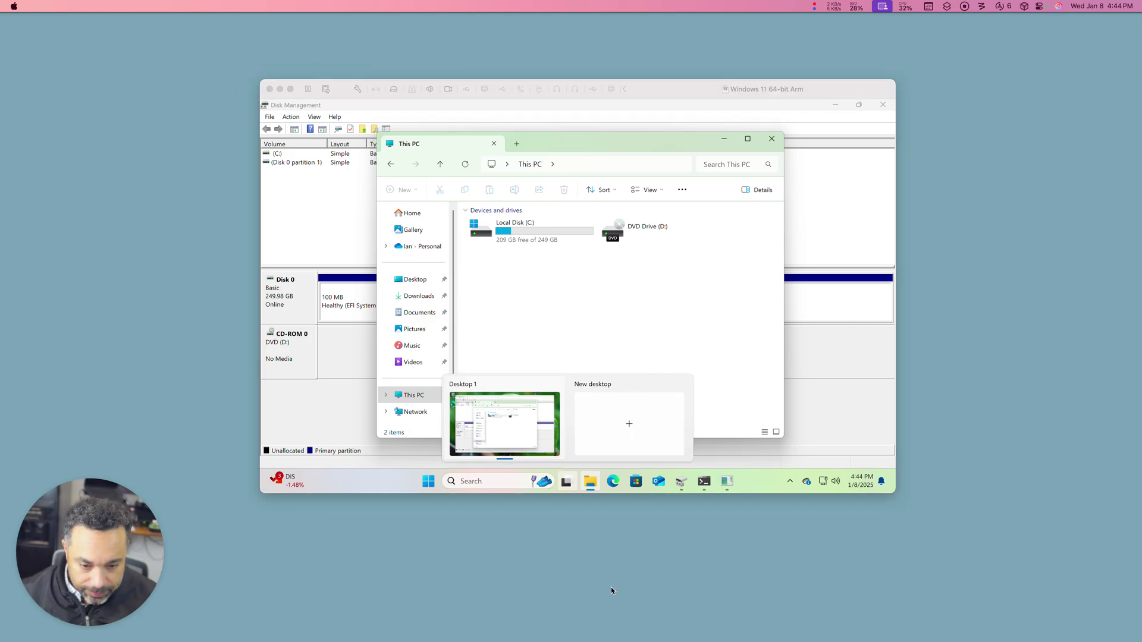